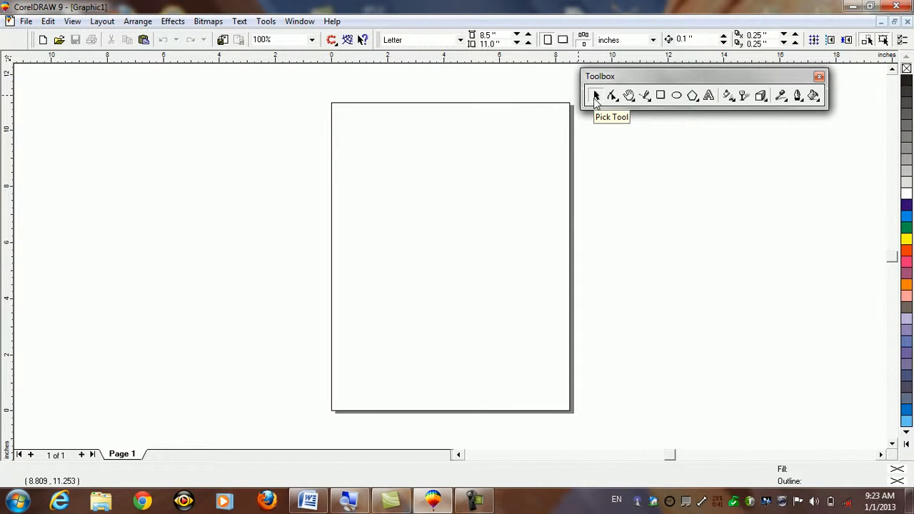
# Add the artistic text "Pick Tool" near the page's upper-left area.
pyautogui.press('F8')
pyautogui.click(379, 168)
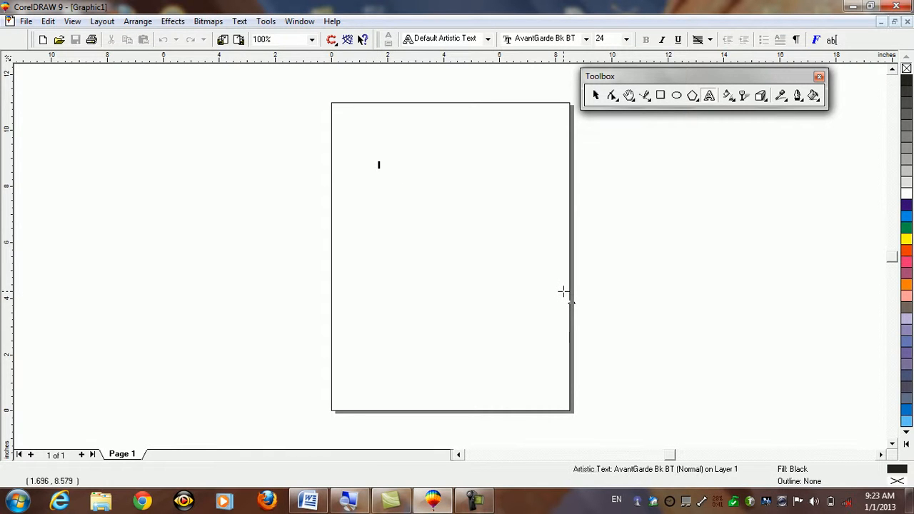
pyautogui.write('Pick Tool')
pyautogui.hotkey('shift', 'F2')
pyautogui.press('F3')
pyautogui.press('F3')
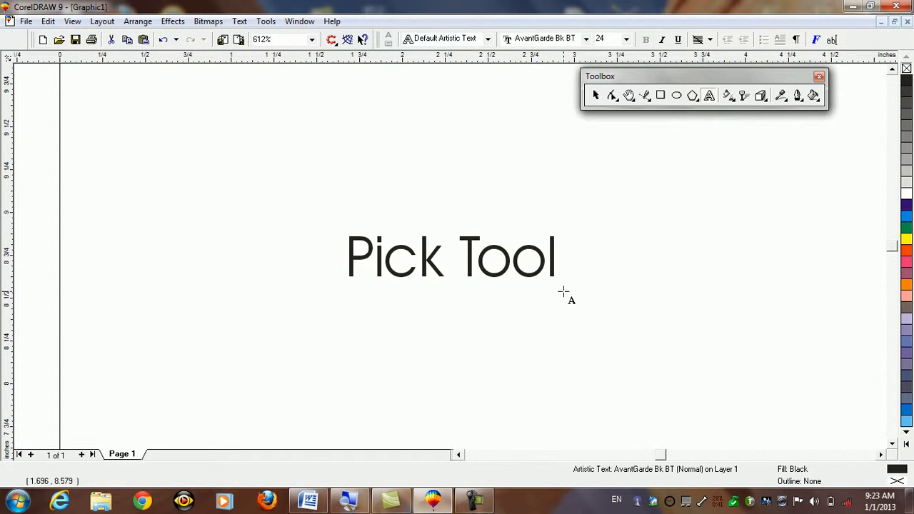
# Add a separate artistic text reading "Select the multiple object (shape)" just below the "Pick Tool" heading, indented slightly.
pyautogui.click(398, 334)
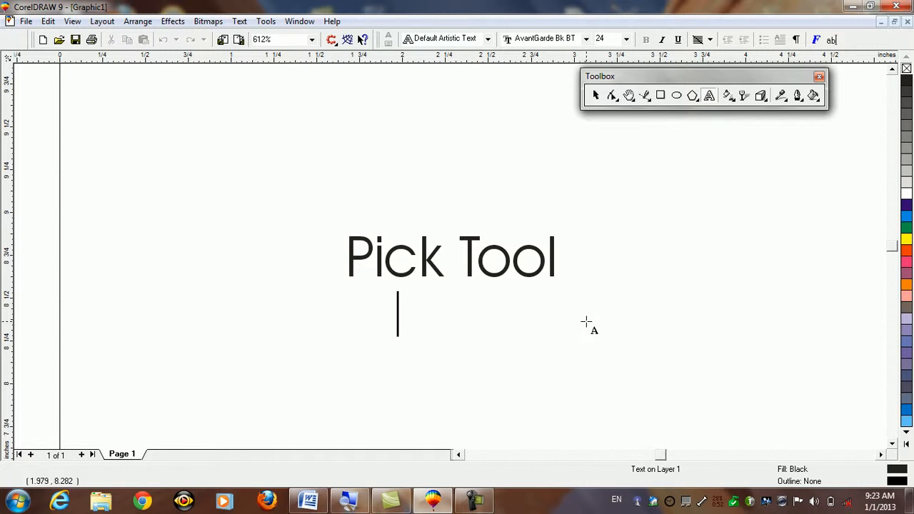
pyautogui.write('Slect')
pyautogui.press('BackSpace')
pyautogui.press('BackSpace')
pyautogui.press('BackSpace')
pyautogui.press('BackSpace')
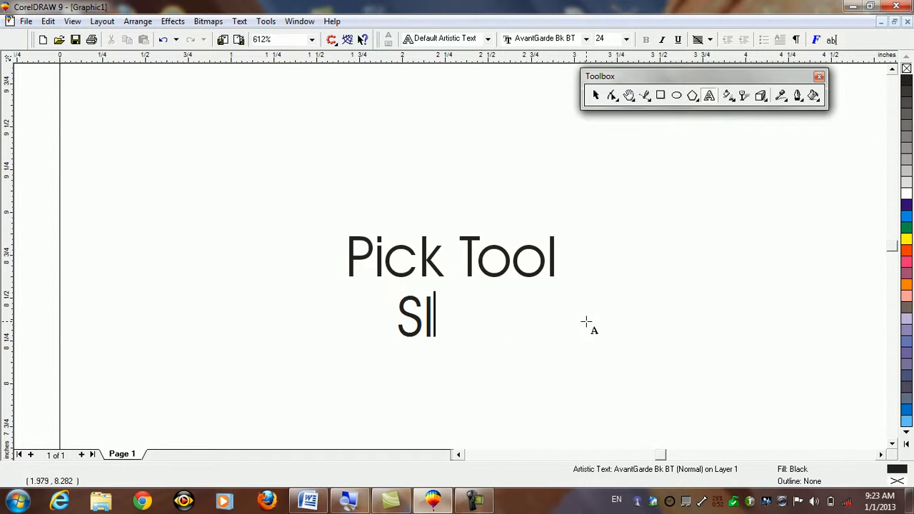
pyautogui.write('elect ')
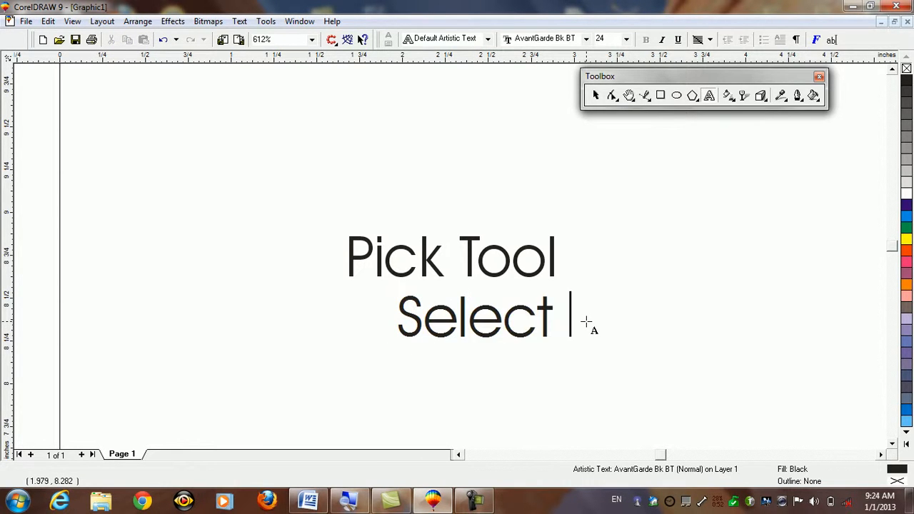
pyautogui.write('the mul')
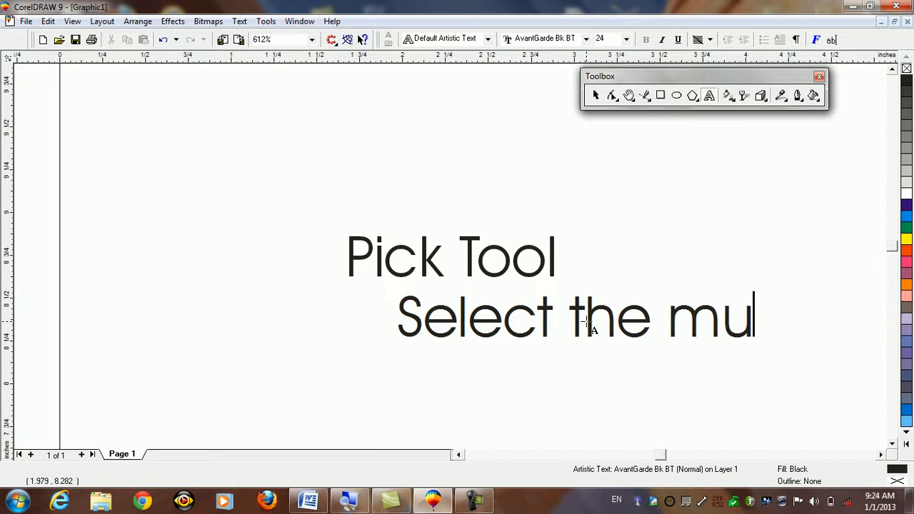
pyautogui.press('BackSpace')
pyautogui.press('BackSpace')
pyautogui.press('BackSpace')
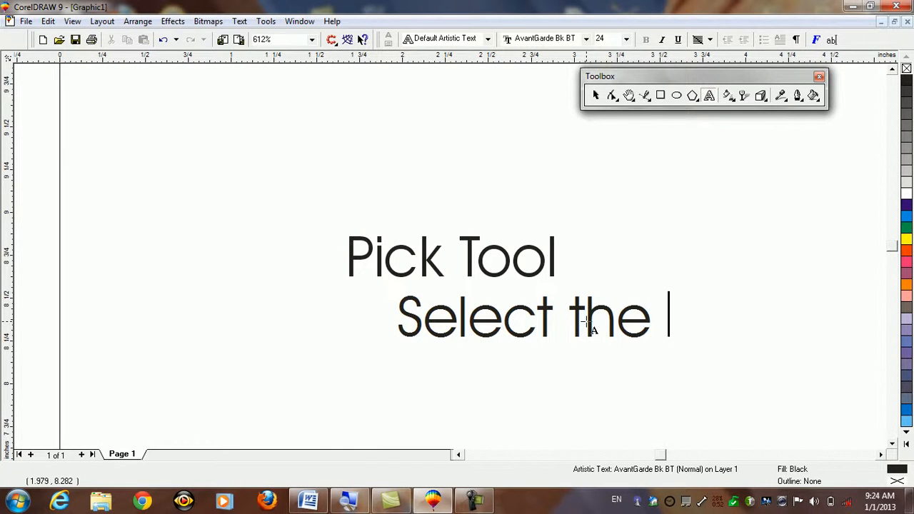
pyautogui.press('F3')
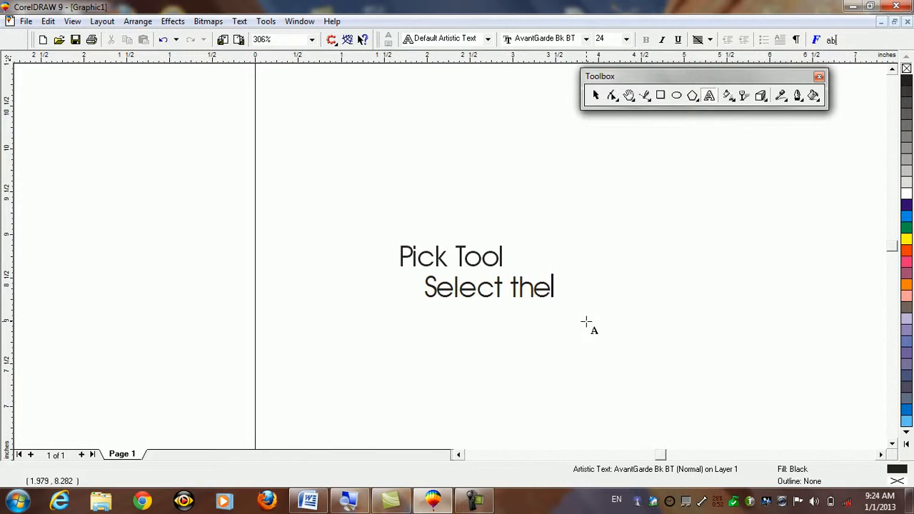
pyautogui.press('F3')
pyautogui.write('multip')
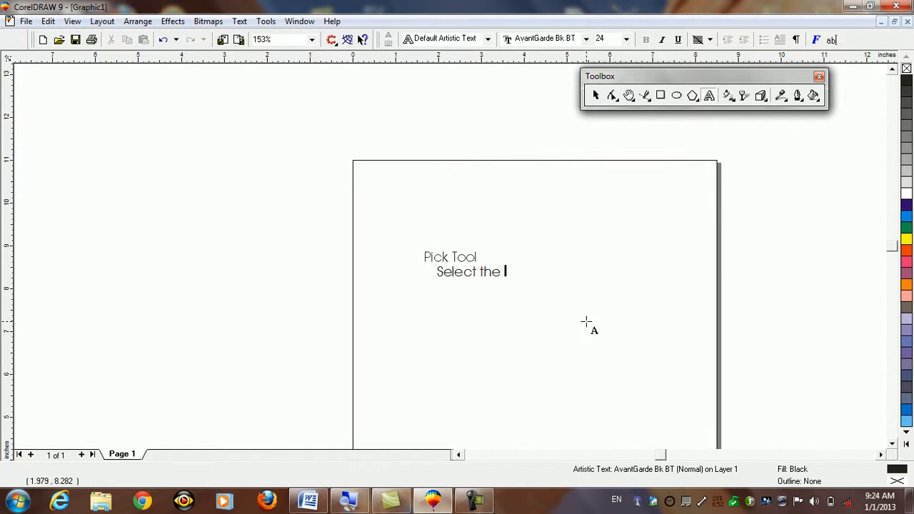
pyautogui.write('le object ')
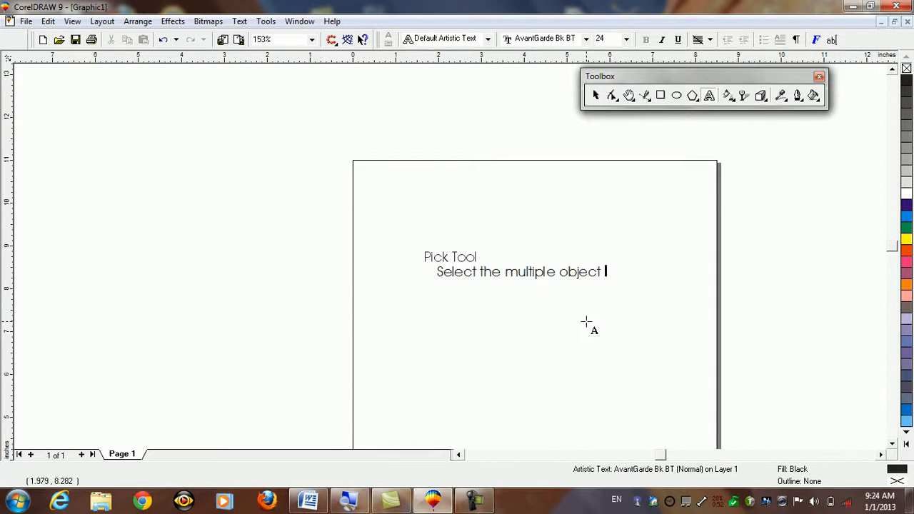
pyautogui.write('(shape)')
# Add the bullet line "* Select" under the "Select the multiple object (shape)" line.
pyautogui.press('Return')
pyautogui.write('*')
pyautogui.write(' Slect')
pyautogui.press('BackSpace')
pyautogui.press('BackSpace')
pyautogui.press('BackSpace')
pyautogui.press('BackSpace')
pyautogui.press('BackSpace')
pyautogui.write('Seld')
pyautogui.press('BackSpace')
pyautogui.write('ection')
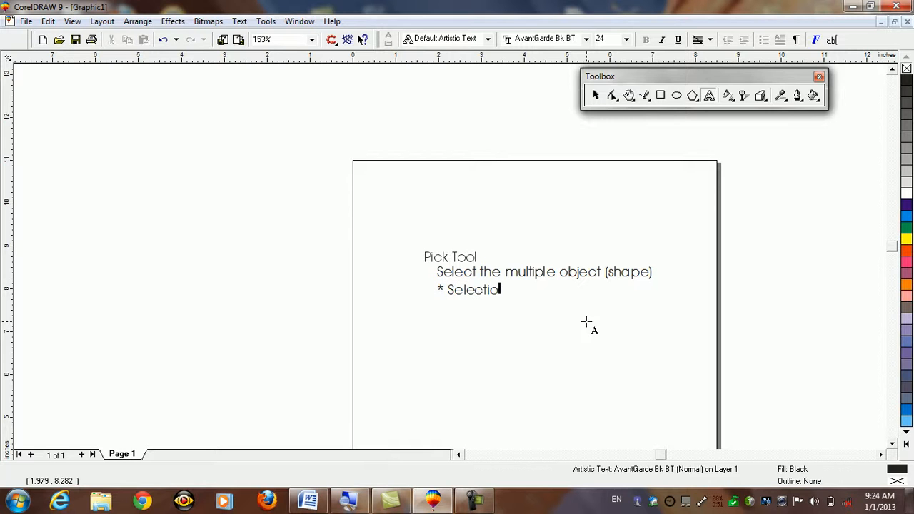
pyautogui.press('BackSpace')
pyautogui.press('BackSpace')
pyautogui.press('BackSpace')
# Add the bullet lines "* Moving" and "* Resize" to the list, finish the text and deselect it.
pyautogui.press('Return')
pyautogui.write('* Moving')
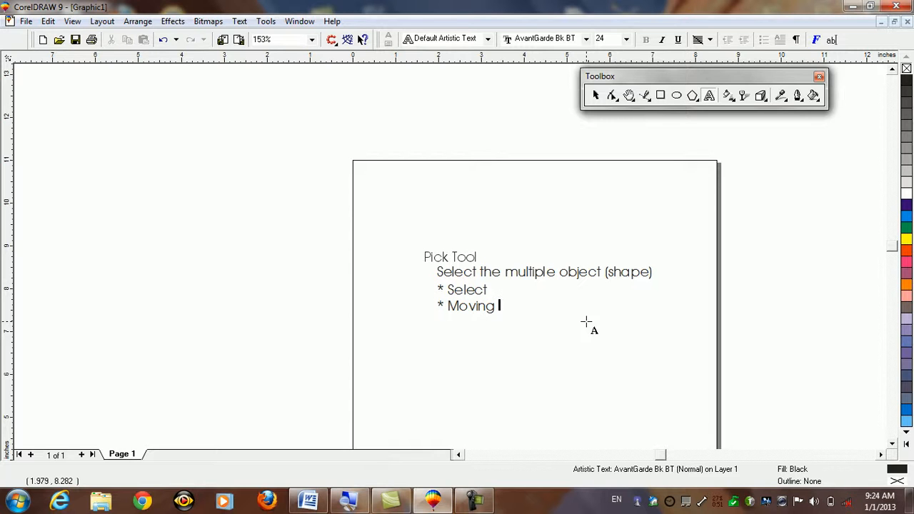
pyautogui.press('Return')
pyautogui.write('* Resize')
pyautogui.hotkey('ctrl', 'space')
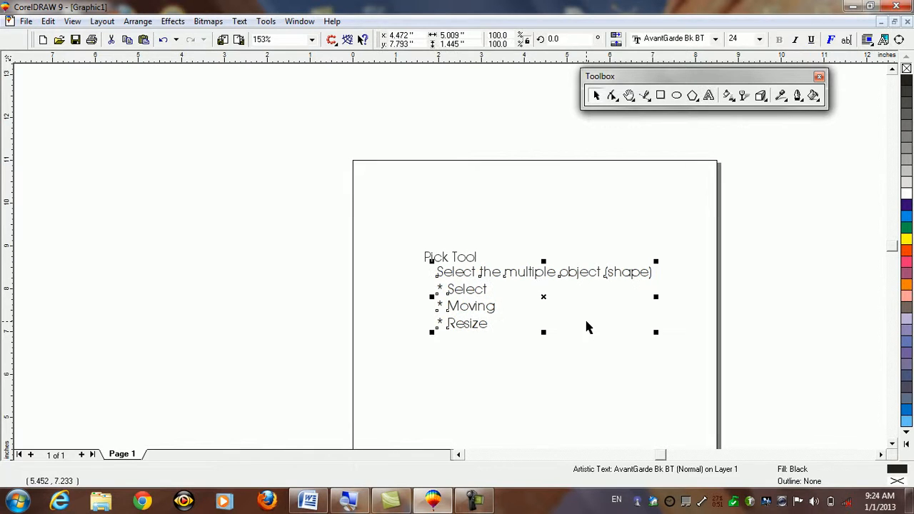
pyautogui.click(566, 214)
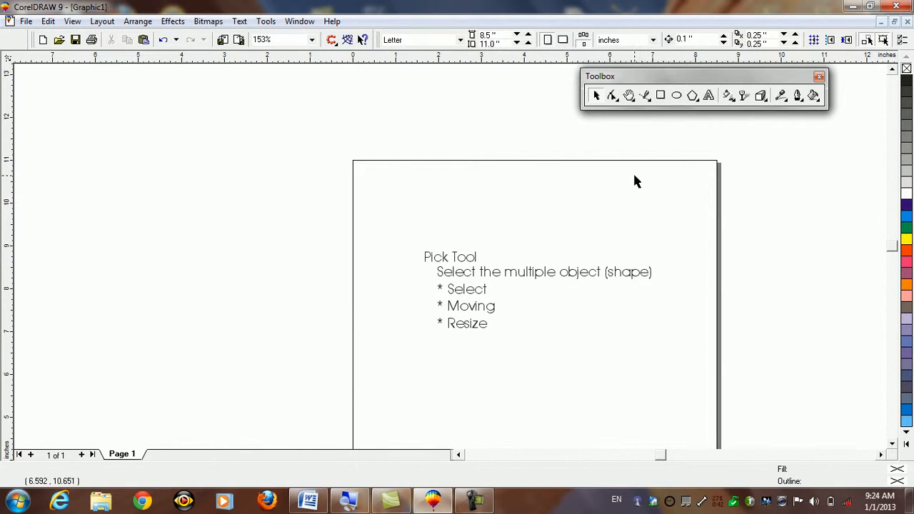
# Draw ellipses of about 2.06 × 1.94 and 1.94 × 1.78 inches left of the page, and one about 1.64 × 1.44 inches above the heading.
pyautogui.press('F6')
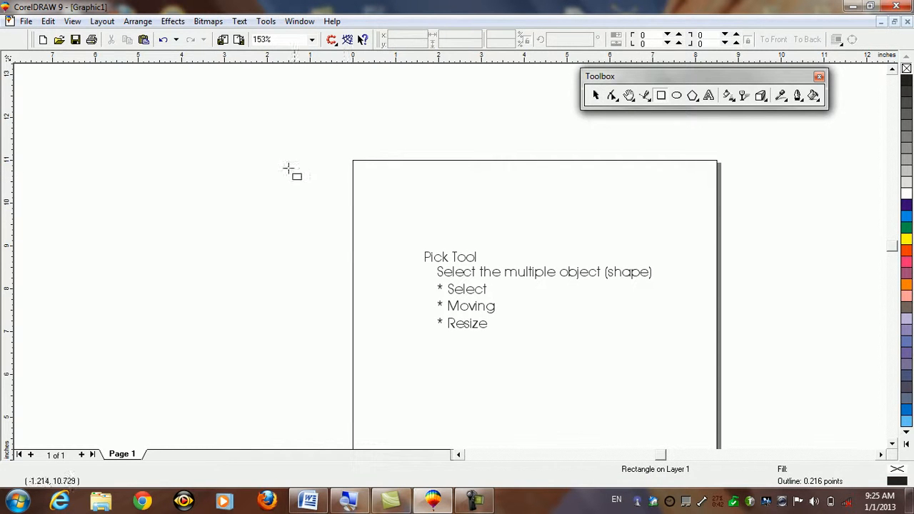
pyautogui.press('F7')
pyautogui.moveTo(227, 180); pyautogui.dragTo(325, 272)
pyautogui.moveTo(190, 307); pyautogui.dragTo(283, 393)
pyautogui.moveTo(369, 179); pyautogui.dragTo(449, 250)
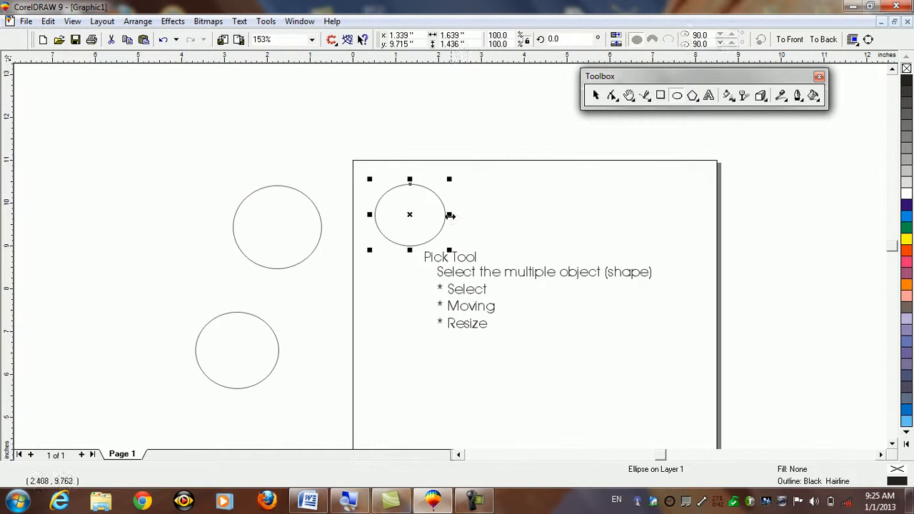
# Select each ellipse and move the smallest to the page's upper right, the largest to its upper left, and the other below the text.
pyautogui.press('space')
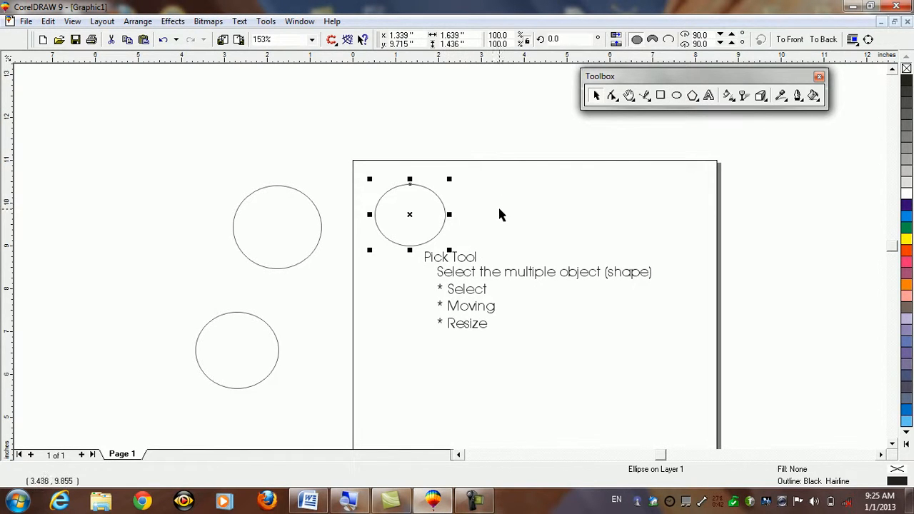
pyautogui.click(294, 230)
pyautogui.click(237, 359)
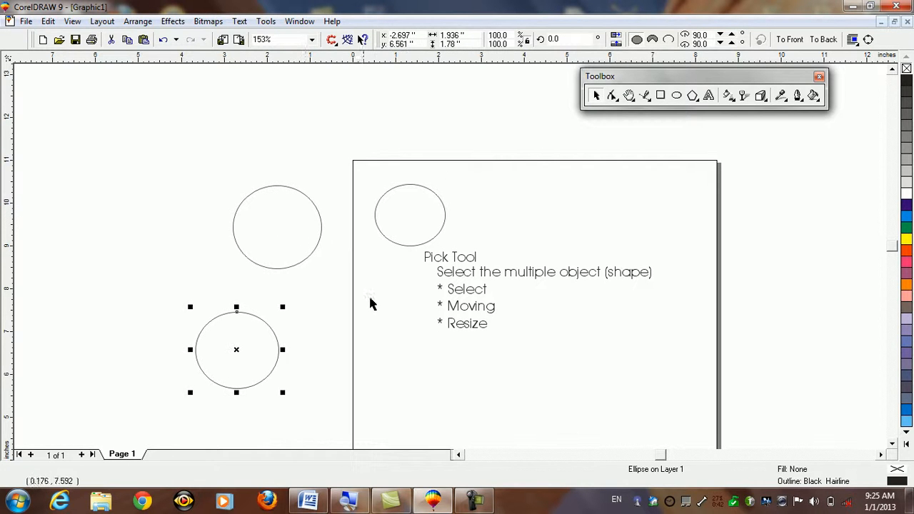
pyautogui.click(395, 219)
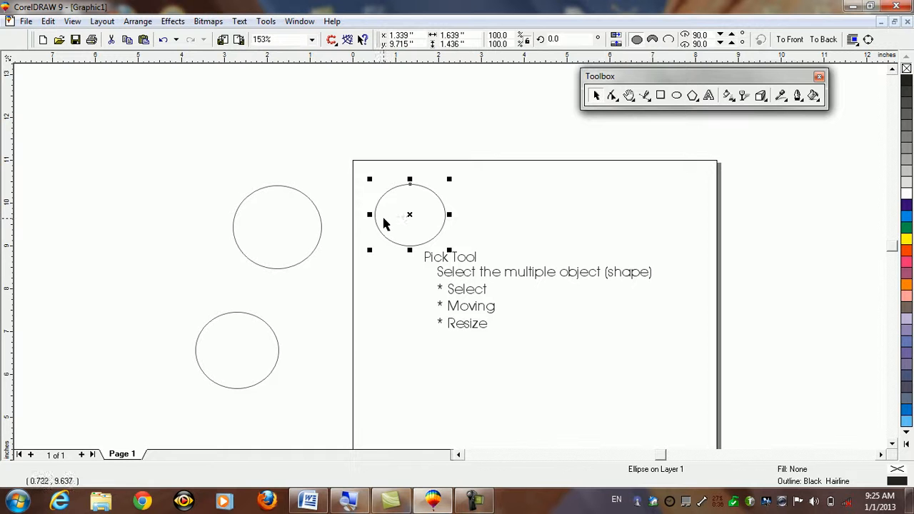
pyautogui.moveTo(410, 215); pyautogui.dragTo(626, 194)
pyautogui.moveTo(260, 207); pyautogui.dragTo(402, 185)
pyautogui.moveTo(265, 318); pyautogui.dragTo(549, 376)
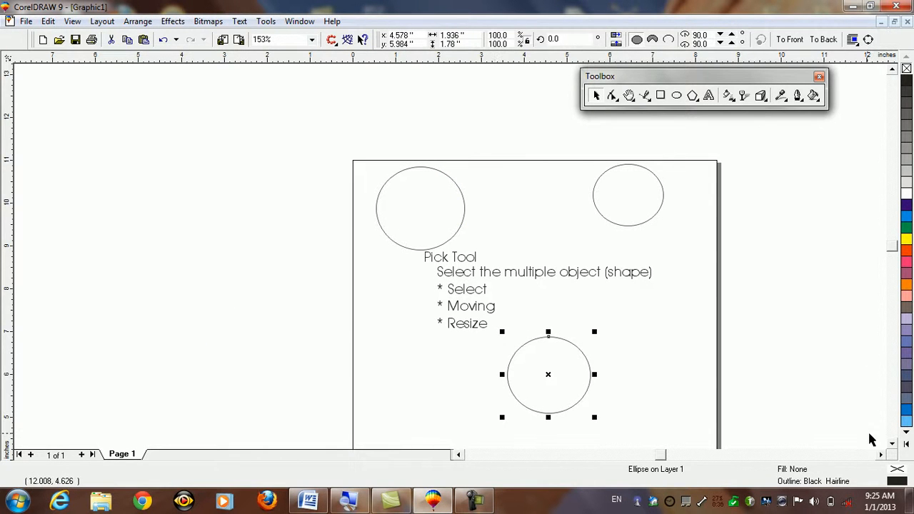
# Enlarge the ellipse below the text, and shrink it from its opposite corner to about 2.14 × 1.97 inches.
pyautogui.click(893, 444)
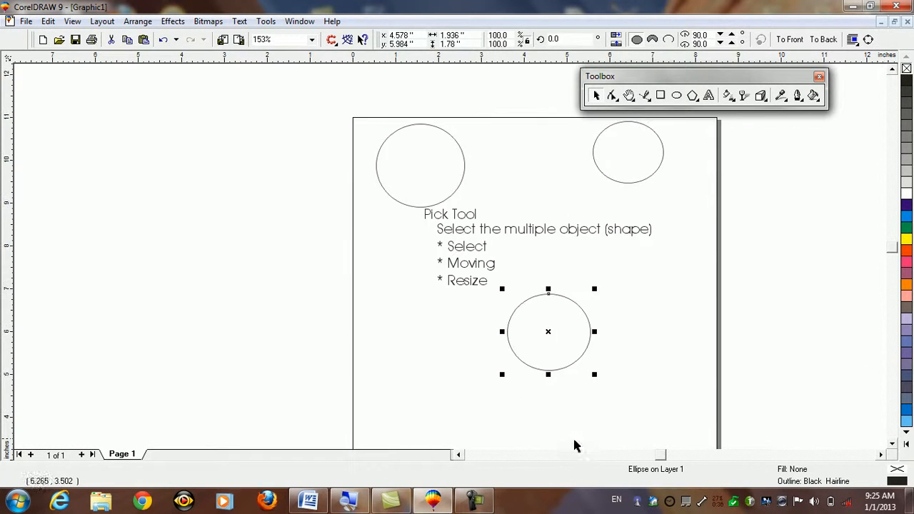
pyautogui.moveTo(502, 375); pyautogui.dragTo(349, 417)
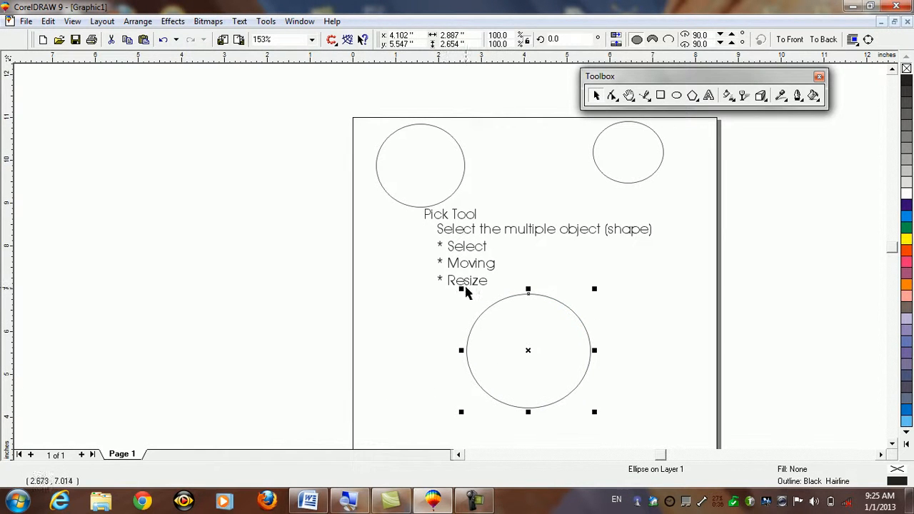
pyautogui.moveTo(460, 289); pyautogui.dragTo(492, 294)
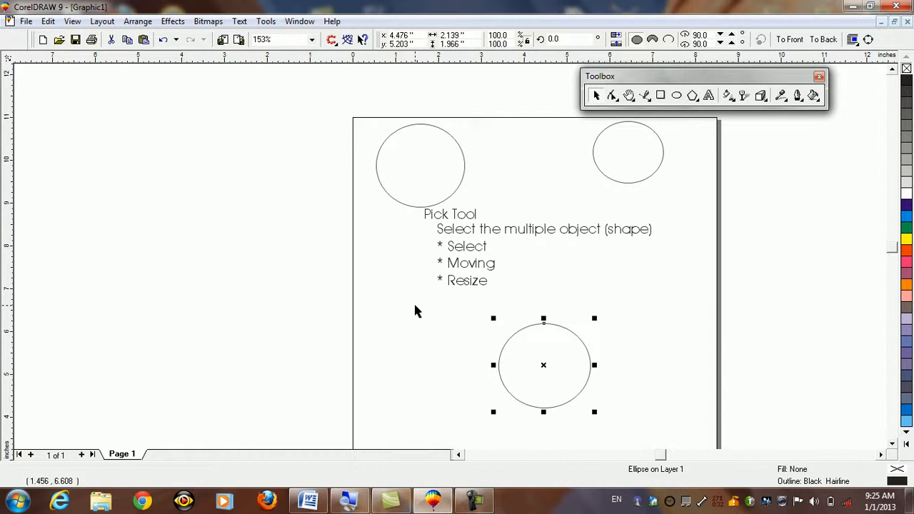
# Enlarge the page's upper-left ellipse to about 4.22 × 3.97 inches and move it off the page to the left.
pyautogui.click(425, 165)
pyautogui.moveTo(425, 165); pyautogui.dragTo(341, 187)
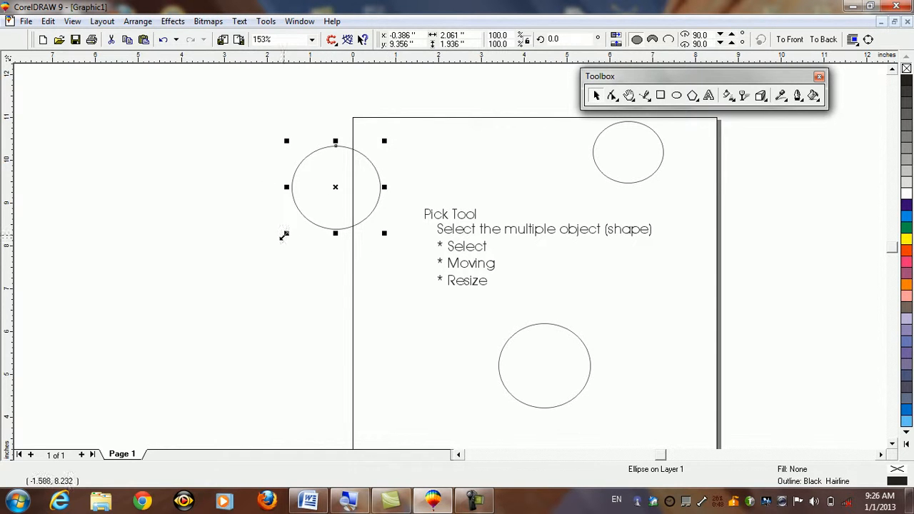
pyautogui.moveTo(287, 234); pyautogui.dragTo(220, 261)
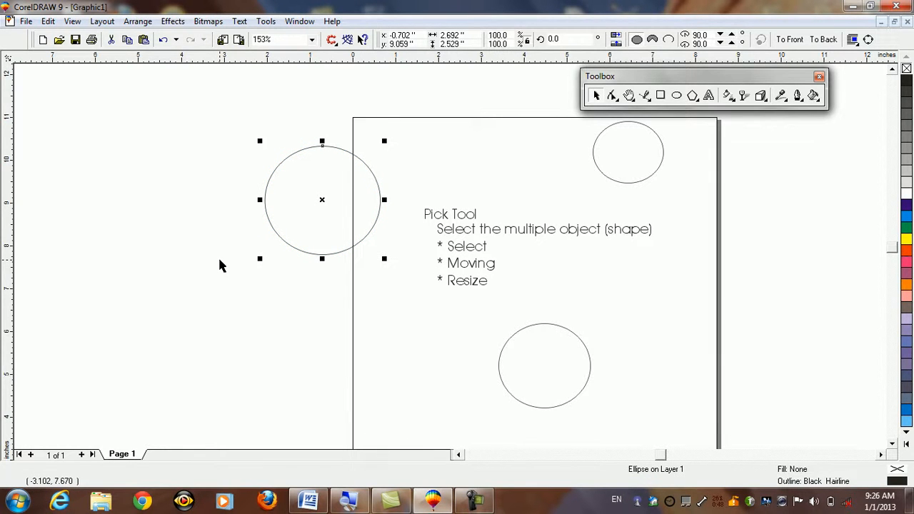
pyautogui.moveTo(260, 260); pyautogui.dragTo(204, 294)
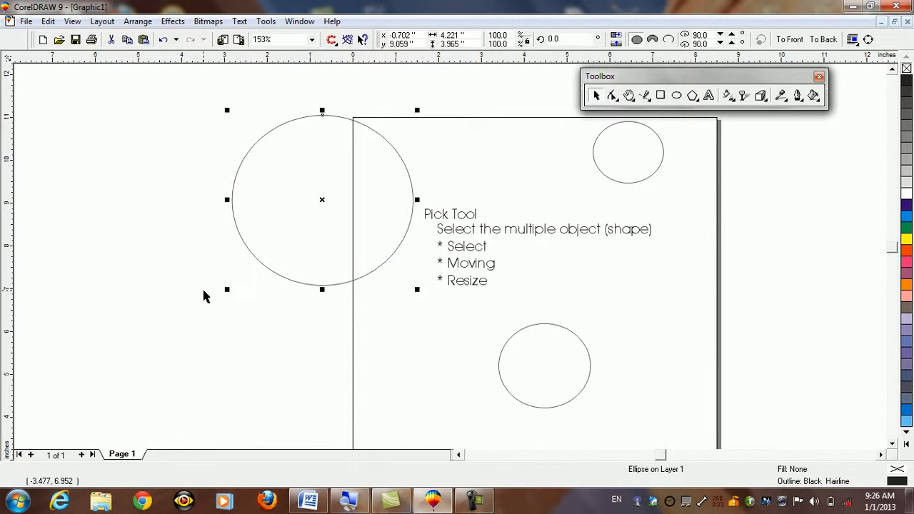
pyautogui.moveTo(339, 210); pyautogui.dragTo(249, 215)
# Move the bulleted text block and the "Pick Tool" heading toward the page's left edge, leaving a gap between them.
pyautogui.click(461, 241)
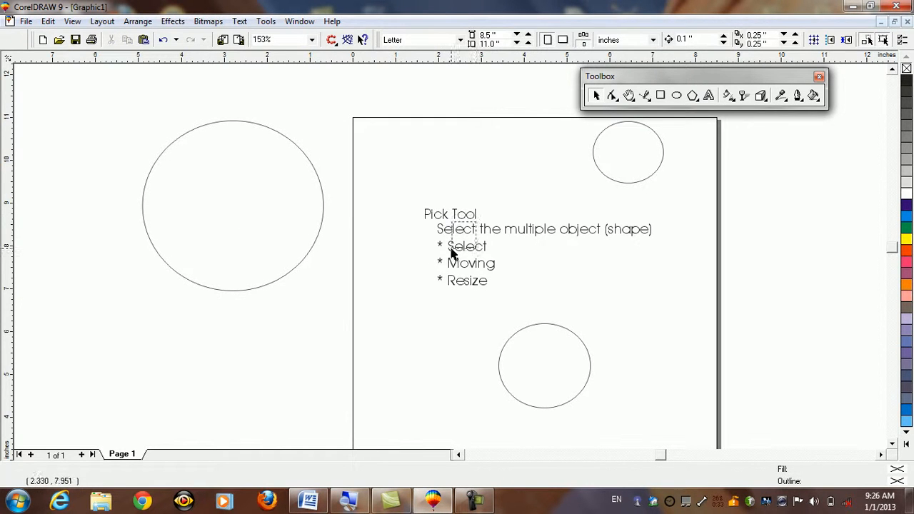
pyautogui.click(459, 238)
pyautogui.moveTo(459, 238); pyautogui.dragTo(417, 263)
# Try enlarging the "Pick Tool" heading from one corner and about its centre, undoing each resize.
pyautogui.moveTo(442, 210); pyautogui.dragTo(482, 255)
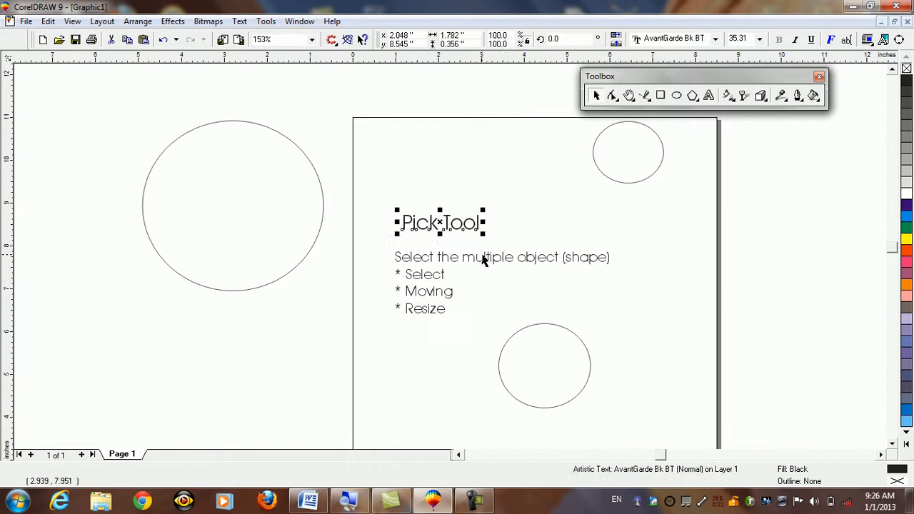
pyautogui.hotkey('ctrl', 'z')
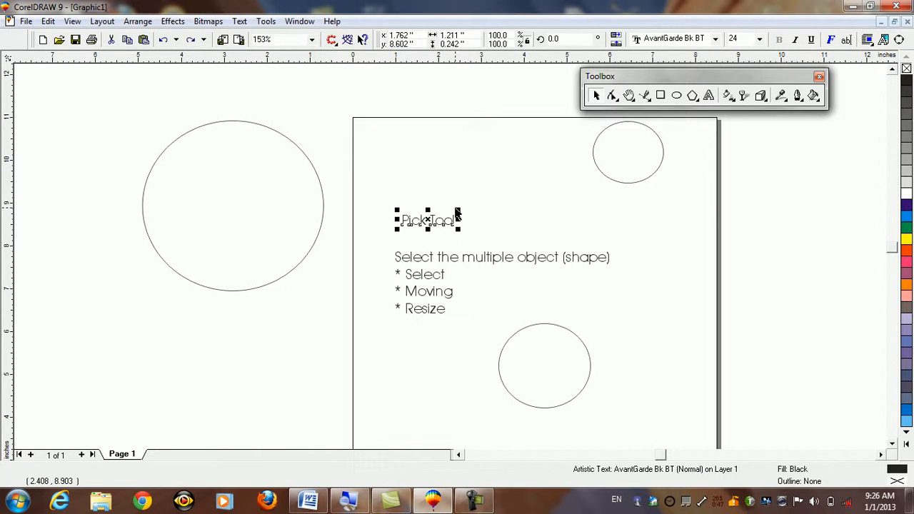
pyautogui.moveTo(458, 212); pyautogui.dragTo(513, 175)
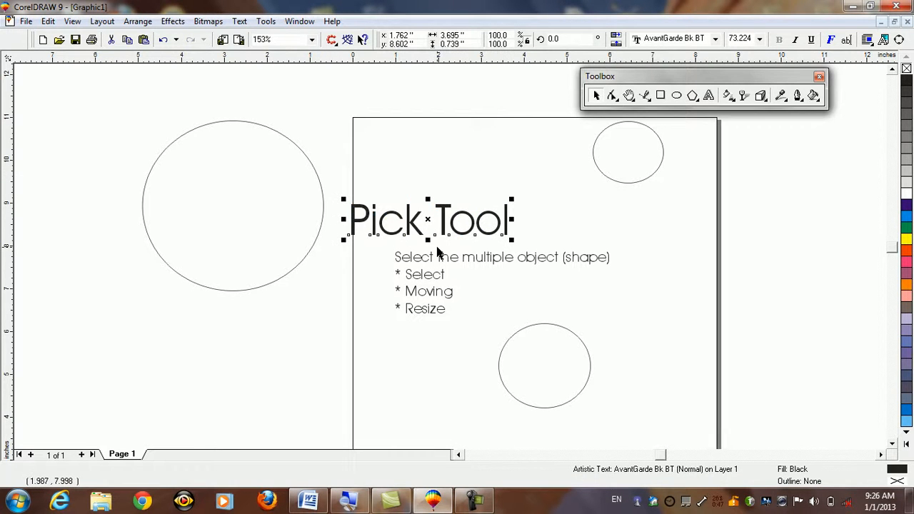
pyautogui.hotkey('ctrl', 'z')
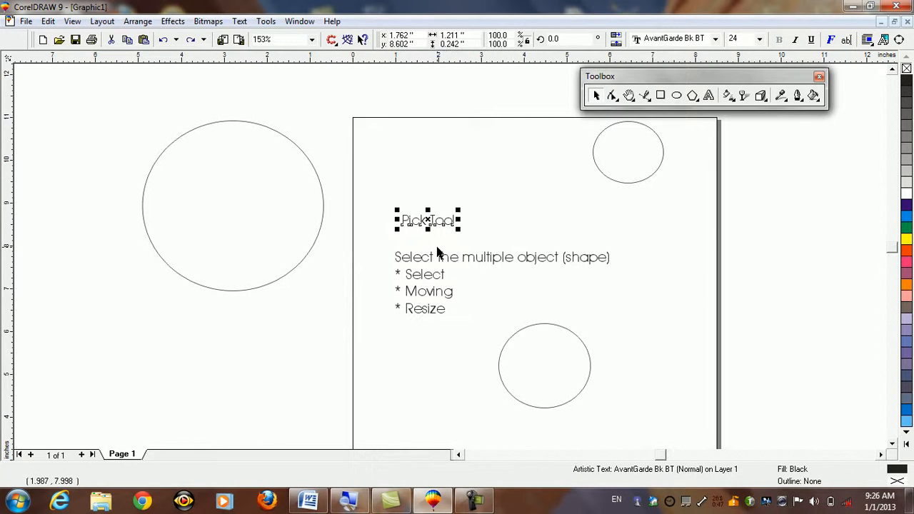
# Add a second page after Page 1 and leave it empty.
pyautogui.click(81, 455)
pyautogui.moveTo(293, 214); pyautogui.dragTo(484, 256)
pyautogui.press('Delete')
# Dock the floating toolbox beside the drawing area and show the tools grouped with the Shape Tool.
pyautogui.moveTo(610, 76); pyautogui.dragTo(250, 86)
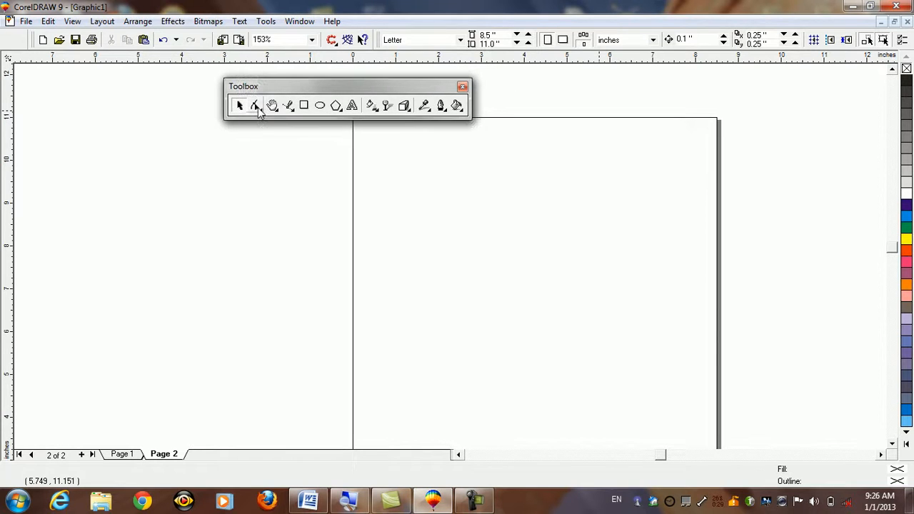
pyautogui.click(255, 105)
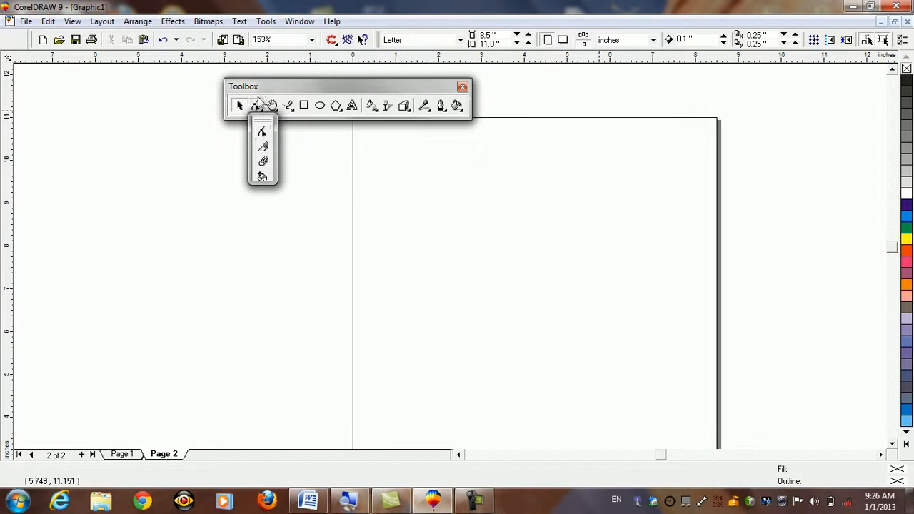
pyautogui.doubleClick(246, 86)
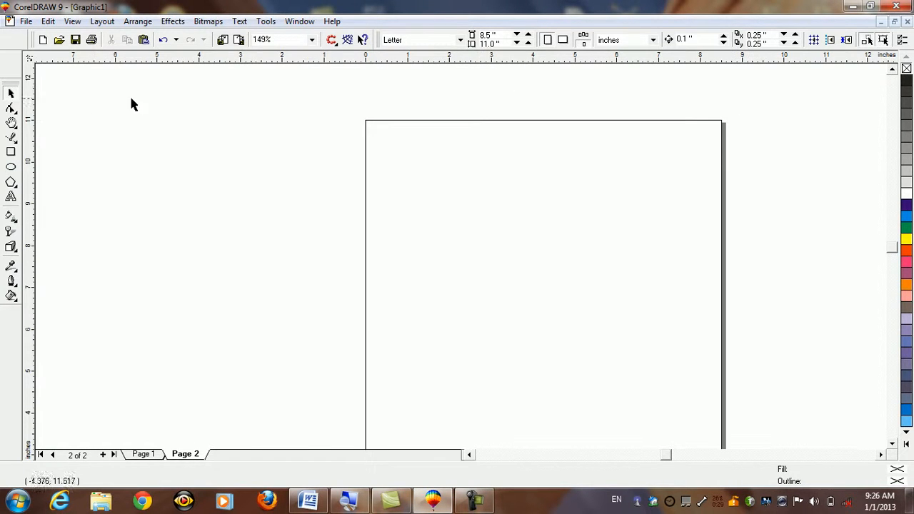
pyautogui.click(11, 110)
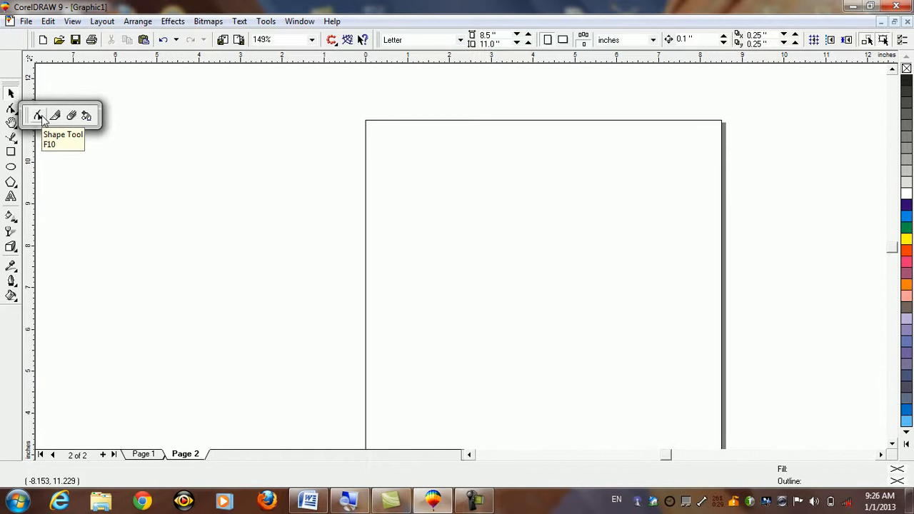
# Draw a wide rectangle in the page's upper half and a near-square about 1.55 by 1.58 inches to its lower right.
pyautogui.click(447, 226)
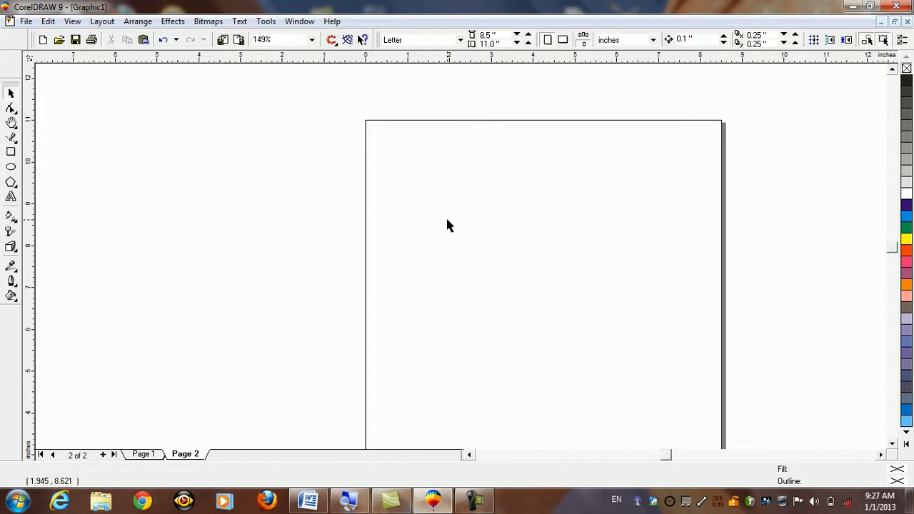
pyautogui.press('F7')
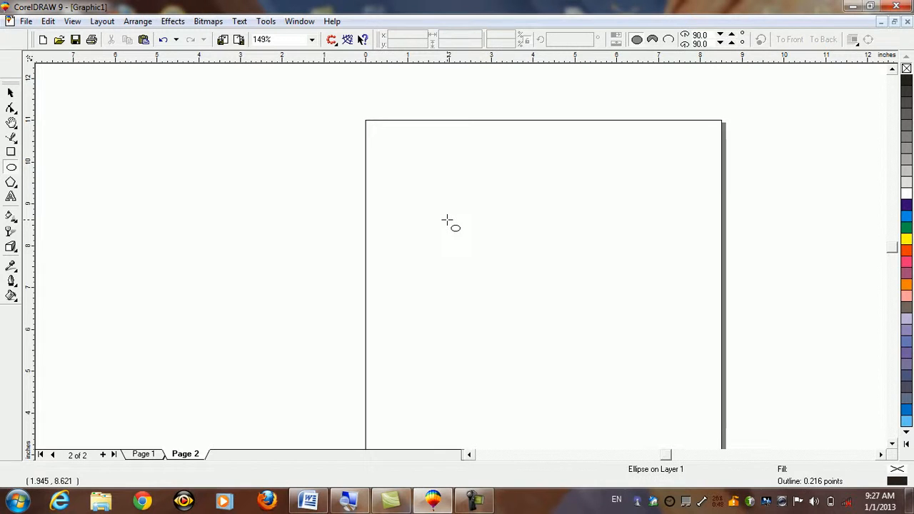
pyautogui.press('F6')
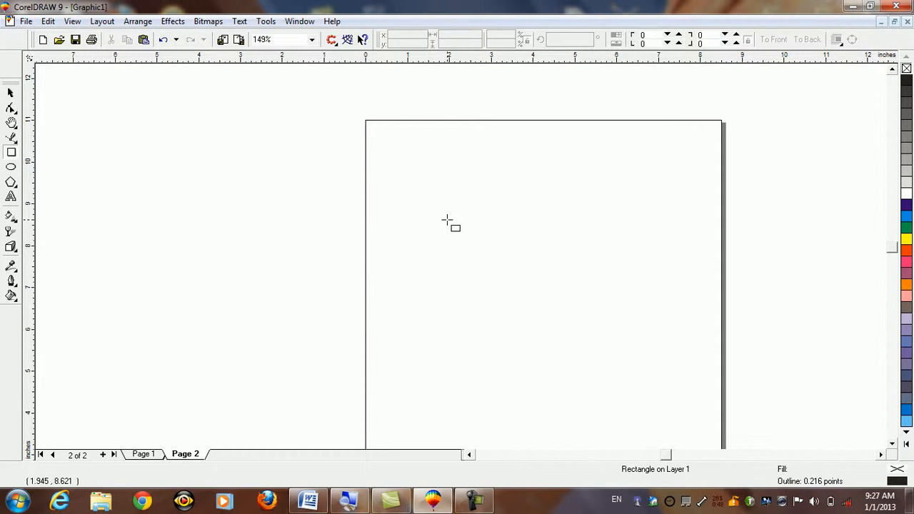
pyautogui.moveTo(408, 186); pyautogui.dragTo(615, 285)
pyautogui.moveTo(582, 341); pyautogui.dragTo(649, 408)
pyautogui.press('space')
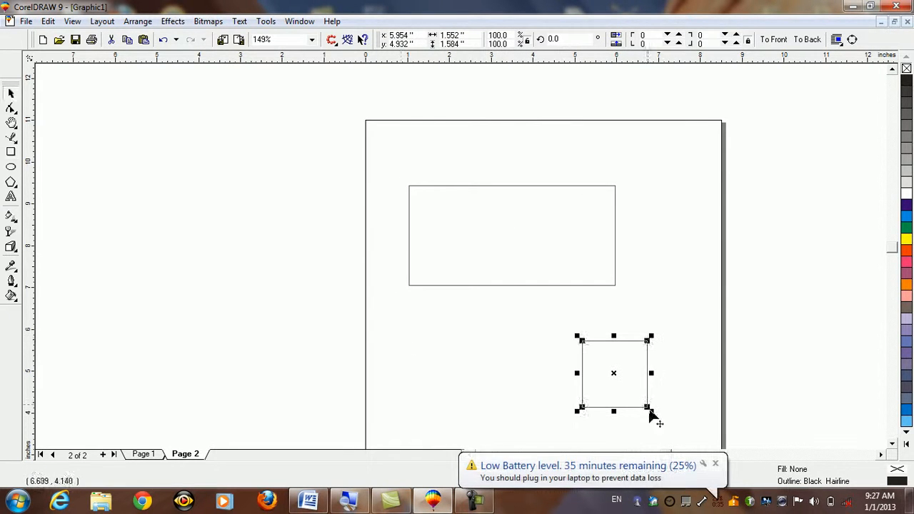
pyautogui.click(715, 465)
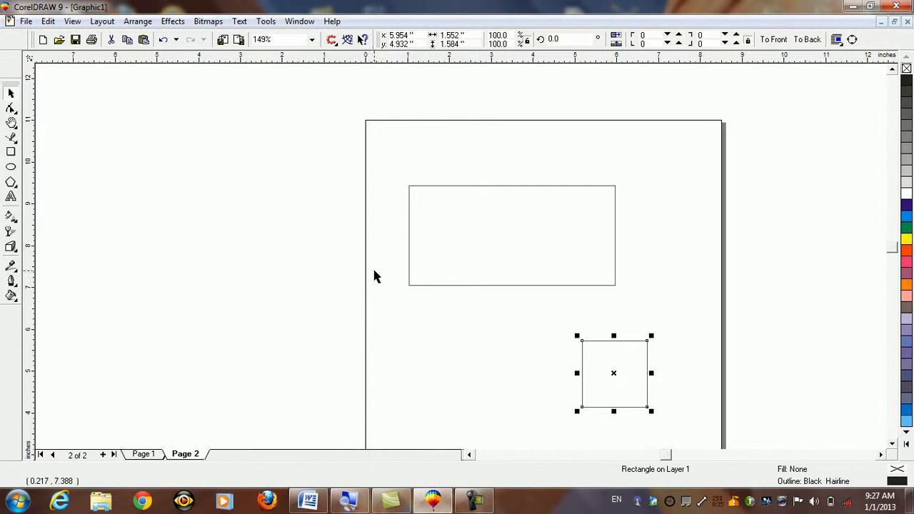
# Move the wide rectangle across the page's left edge and the small square to about x 6.18, y 8.87 inches.
pyautogui.moveTo(593, 359); pyautogui.dragTo(496, 338)
pyautogui.moveTo(504, 260); pyautogui.dragTo(332, 246)
pyautogui.moveTo(518, 333); pyautogui.dragTo(622, 187)
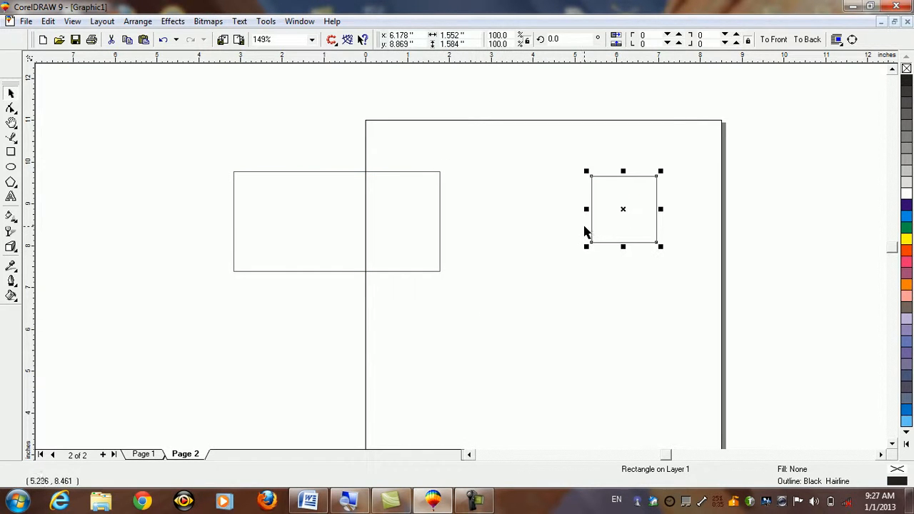
# Zoom in on the selected small square, leaving some margin around it.
pyautogui.hotkey('shift', 'F2')
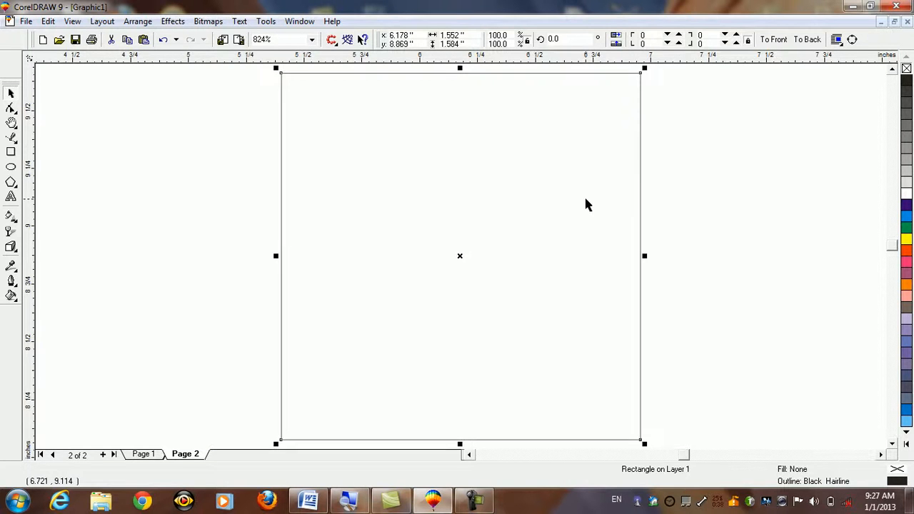
pyautogui.press('F3')
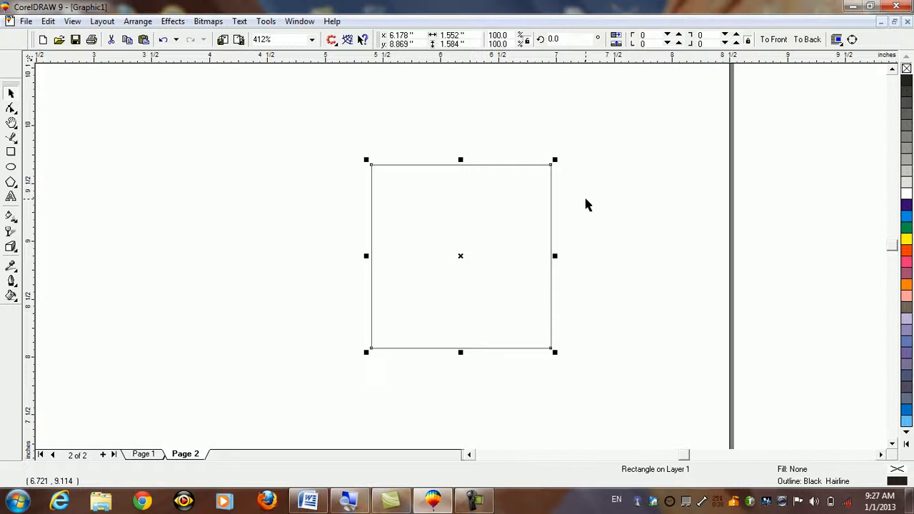